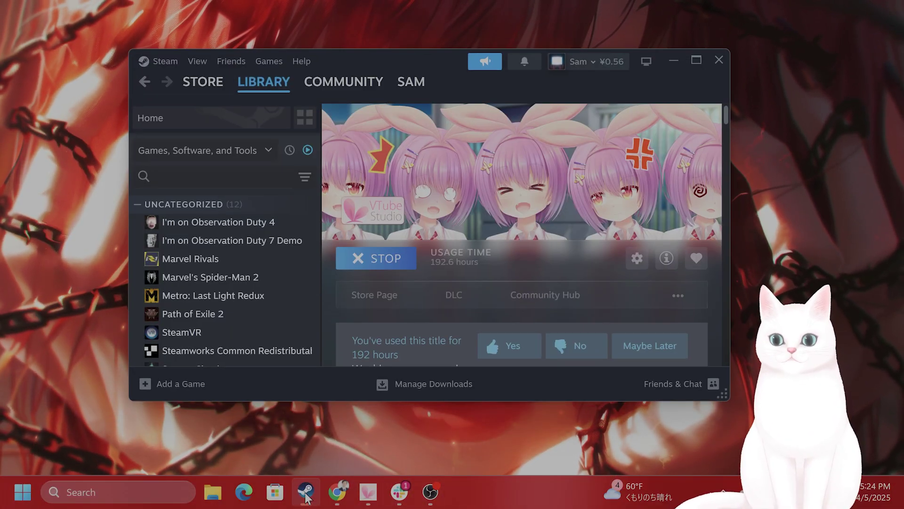
- Select a game entry in the Steam library list
click(193, 314)
scroll(231, 297, down, 2)
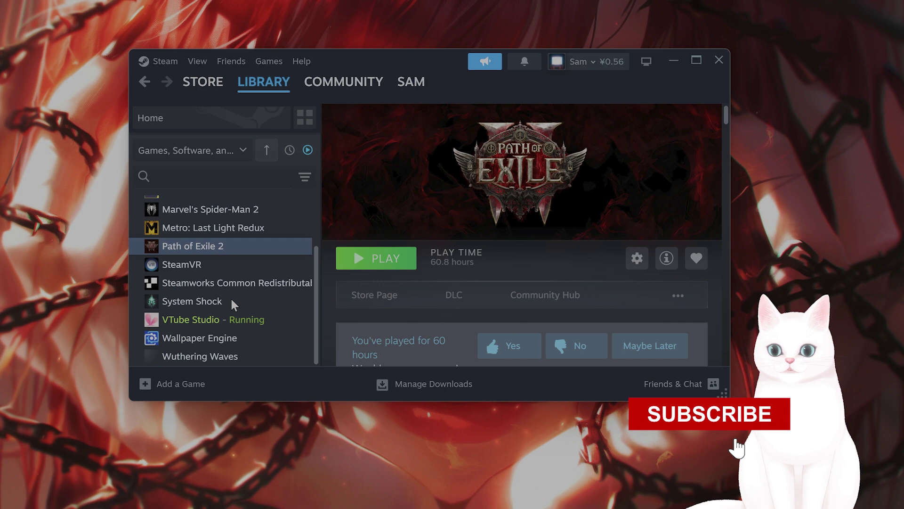
scroll(230, 297, up, 3)
- In Marvel Rivals' properties, clear the -dx11 launch option and view Installed Files
right_click(215, 256)
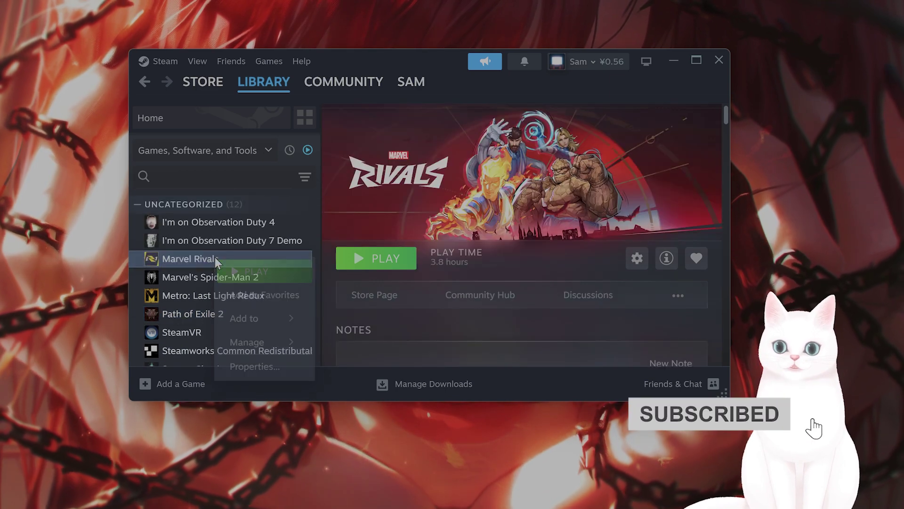
click(254, 366)
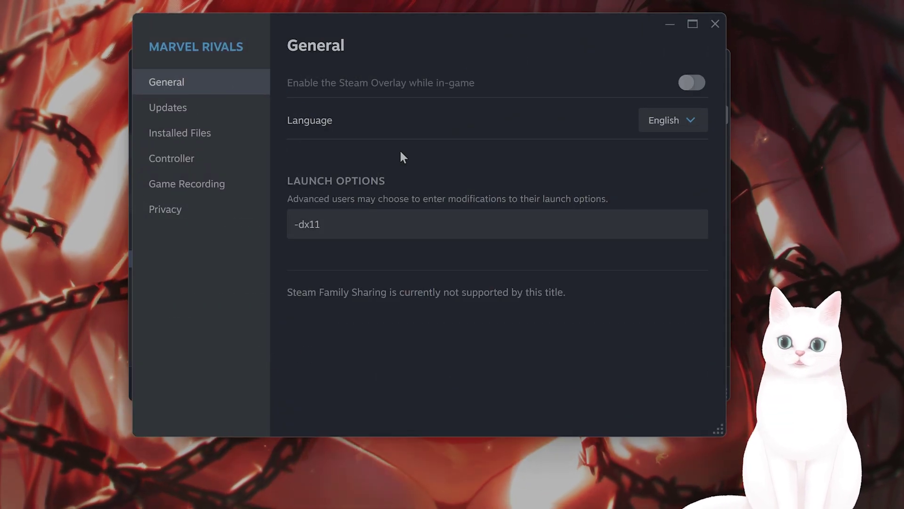
drag(339, 226, 283, 227)
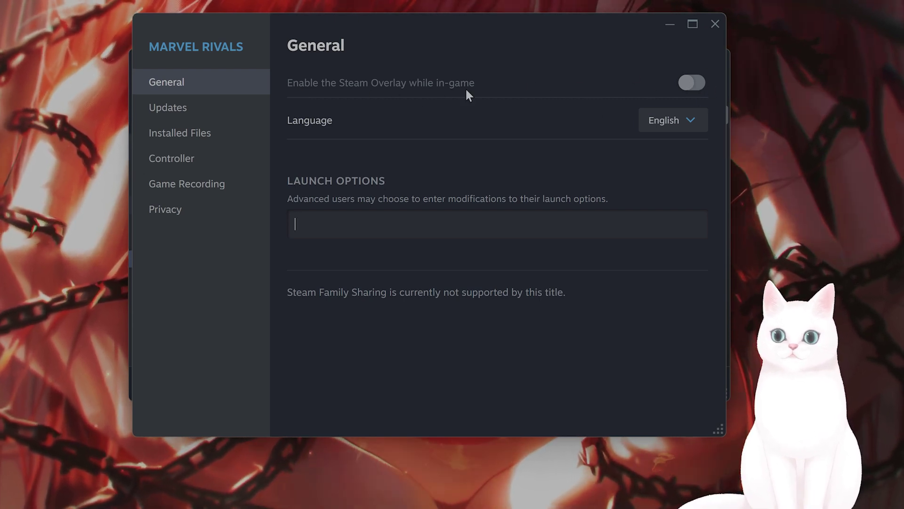
click(194, 137)
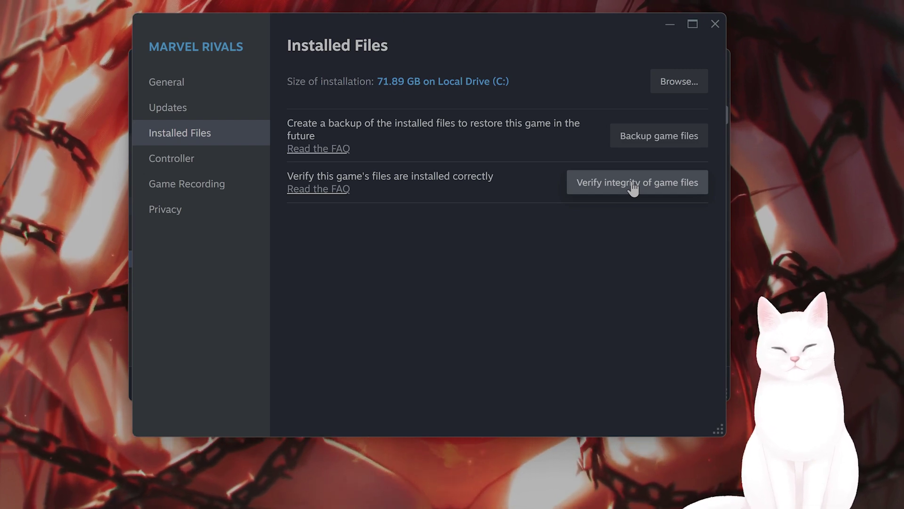
- Close Steam, then launch NVIDIA App from Windows Search and view its Drivers page
click(715, 23)
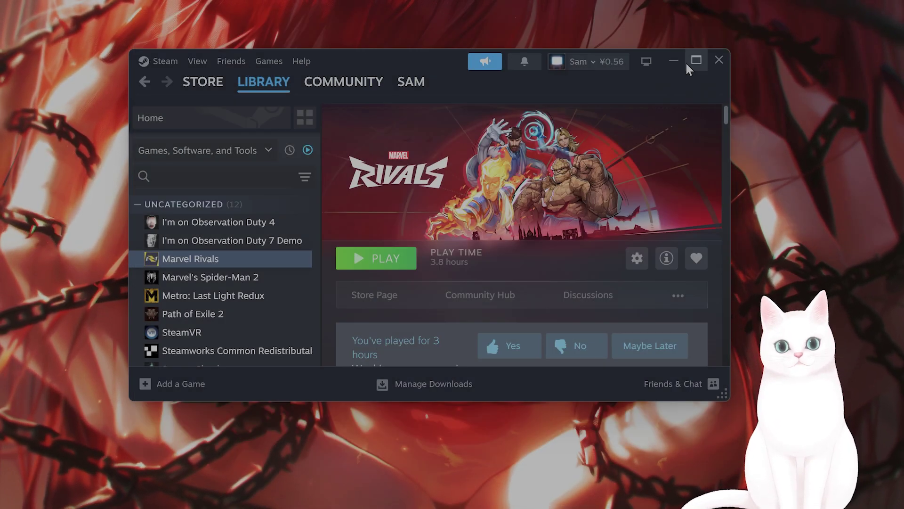
click(712, 62)
click(72, 492)
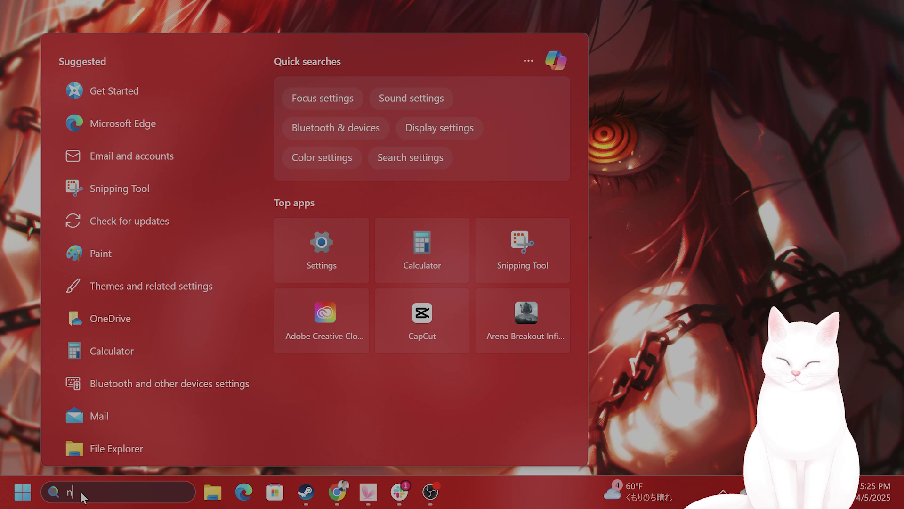
text(nv)
click(170, 133)
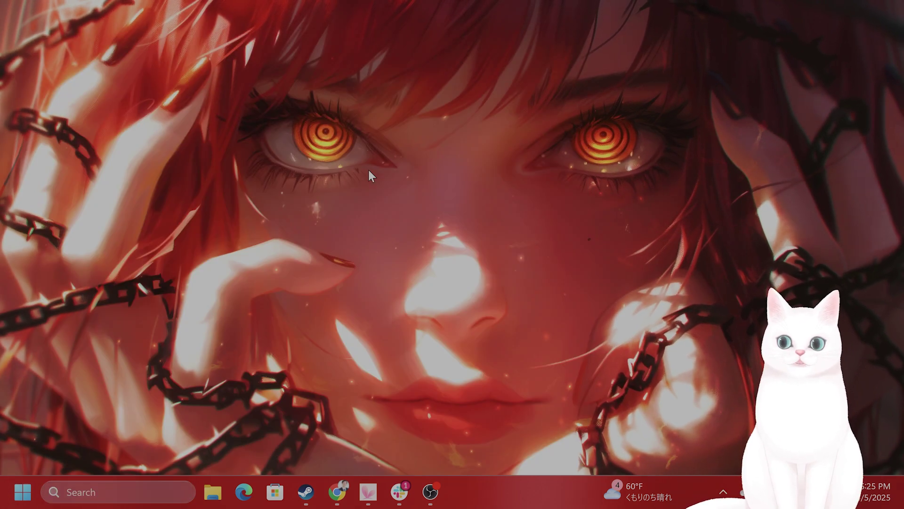
mouse_move(481, 141)
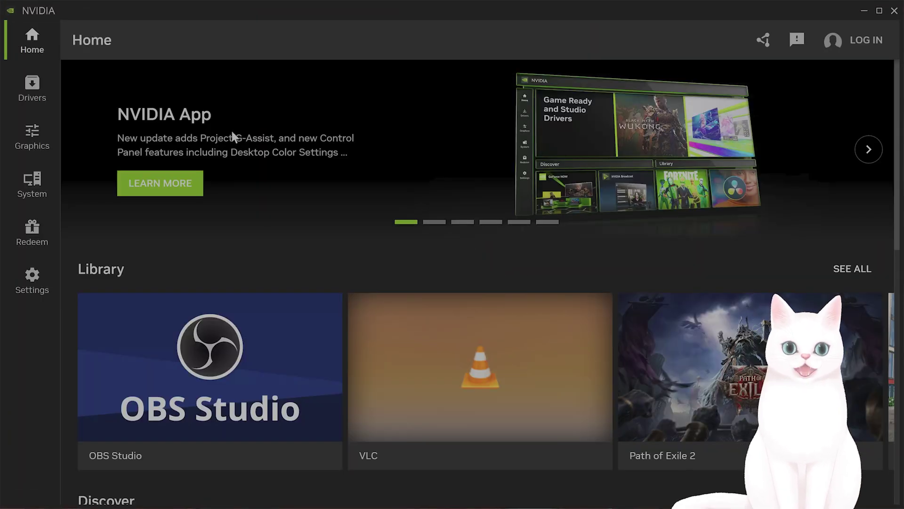
click(34, 89)
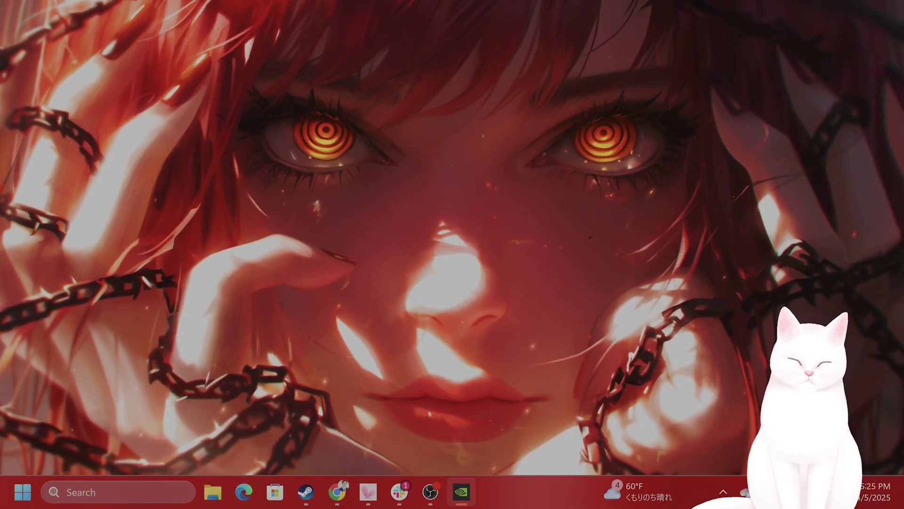
- Launch the Run dialog from Windows Search and run sysdm.cpl to open System Properties
click(135, 492)
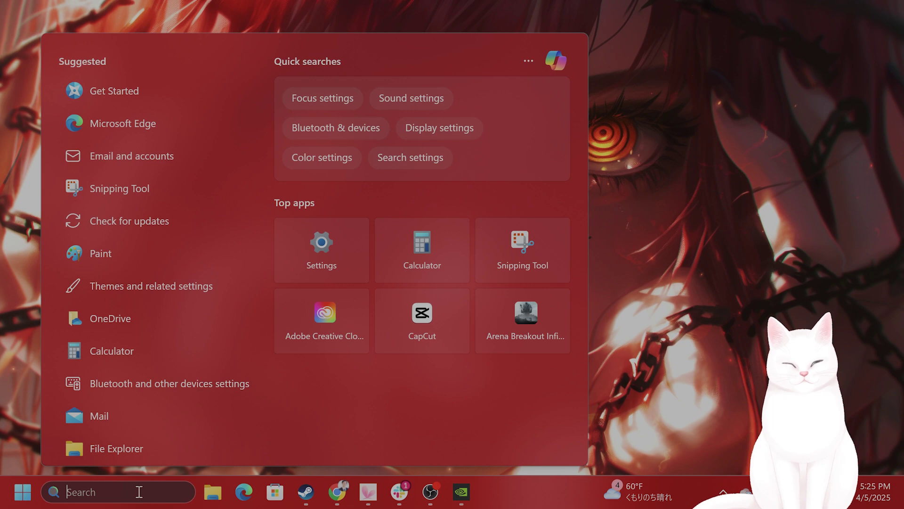
text(run)
key(Return)
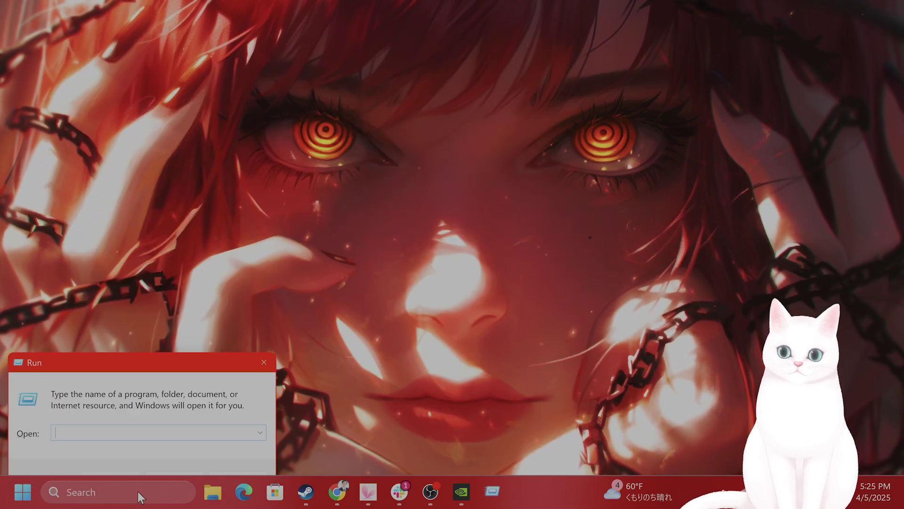
drag(164, 355, 500, 162)
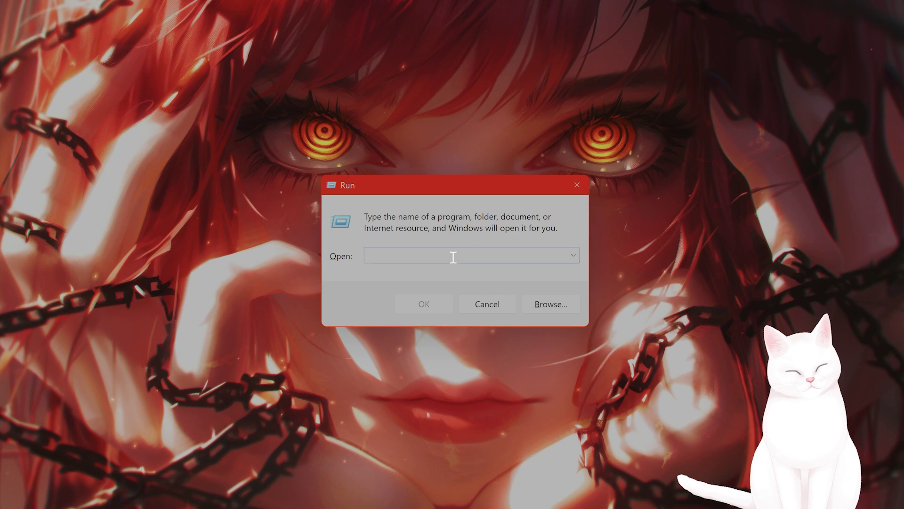
text(sysdm)
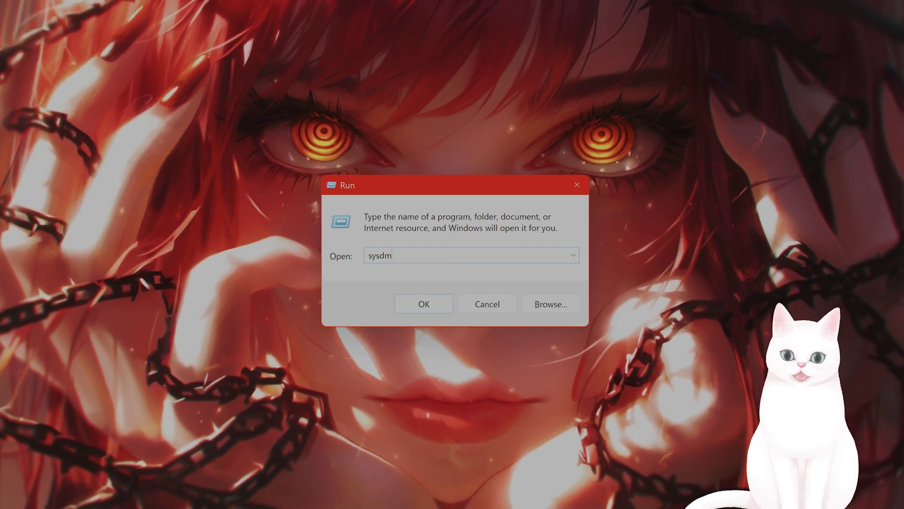
text(.cpl)
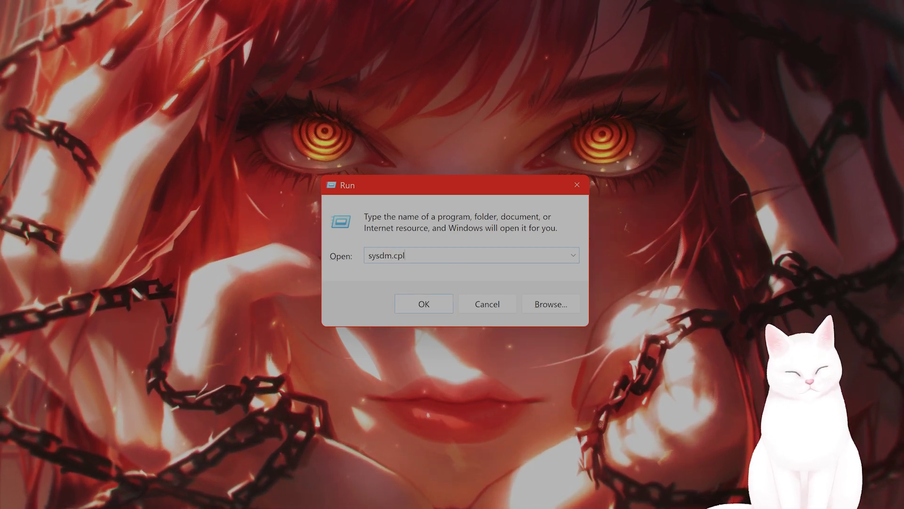
key(Return)
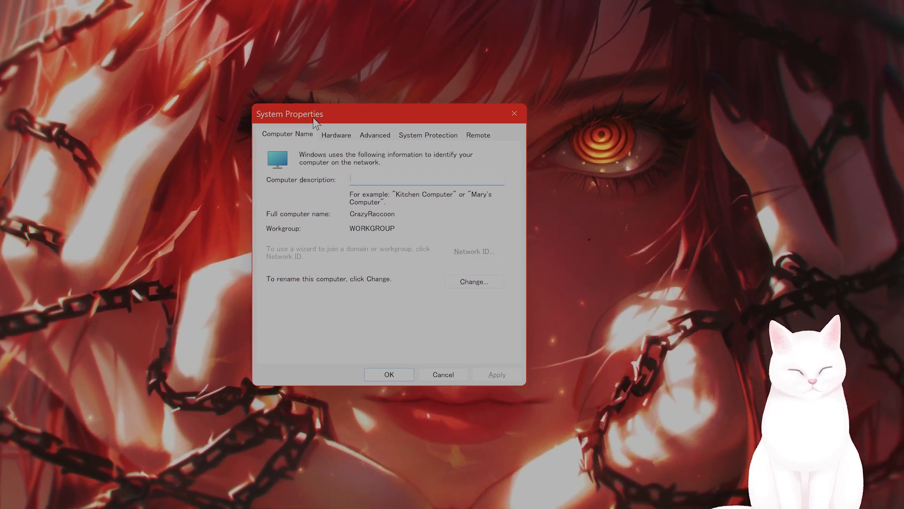
- From the Advanced section of System Properties, open Performance Options
click(385, 138)
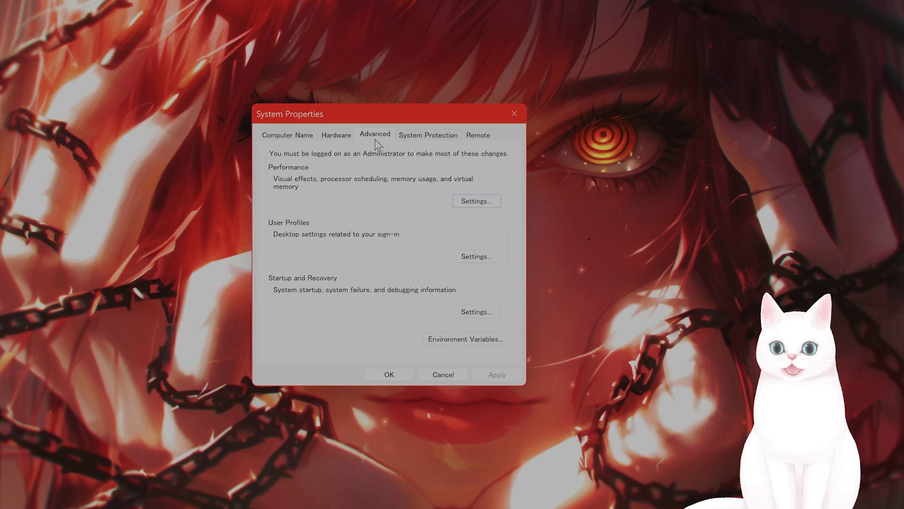
click(483, 206)
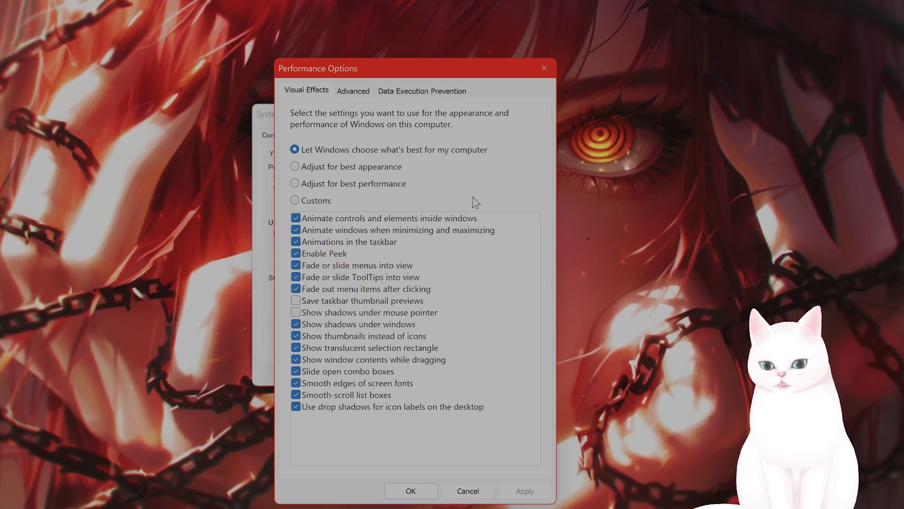
- From Performance Options' Advanced section, open the Virtual Memory settings
click(354, 91)
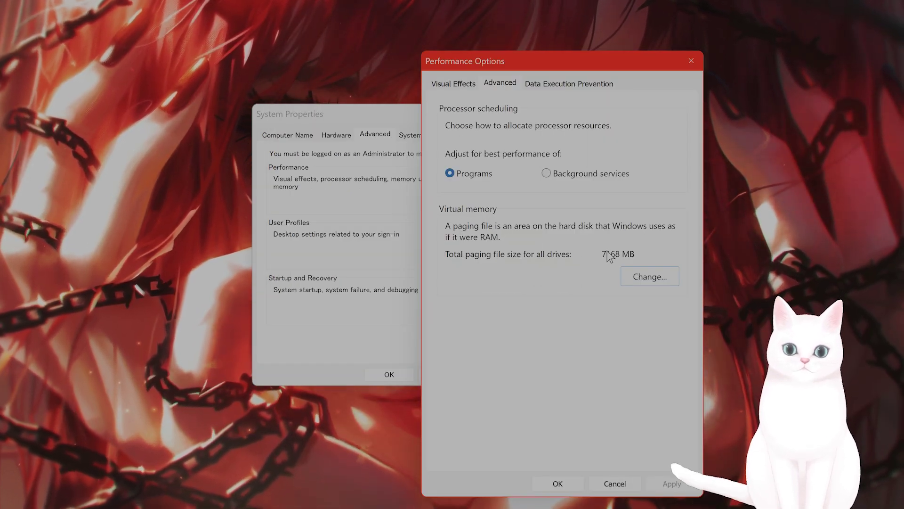
click(649, 277)
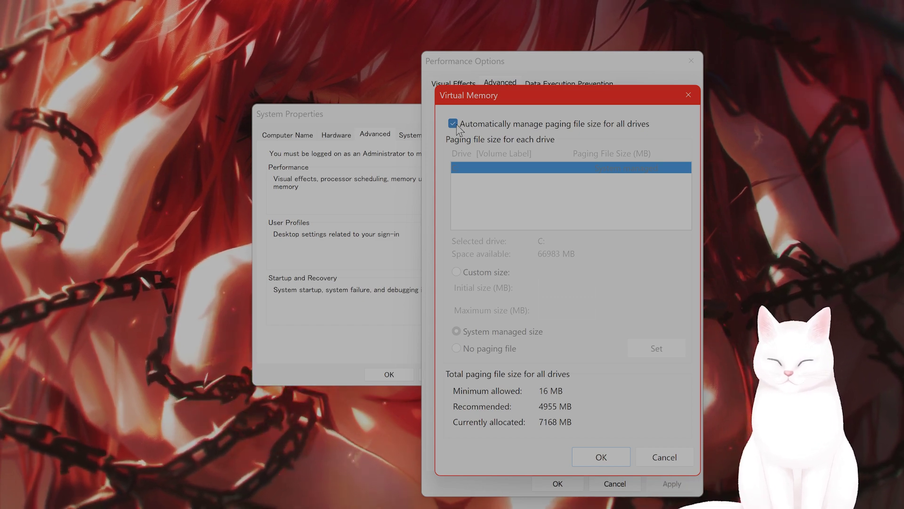
- Turn off automatic paging management and apply a custom 16484 MB maximum for drive C
click(453, 124)
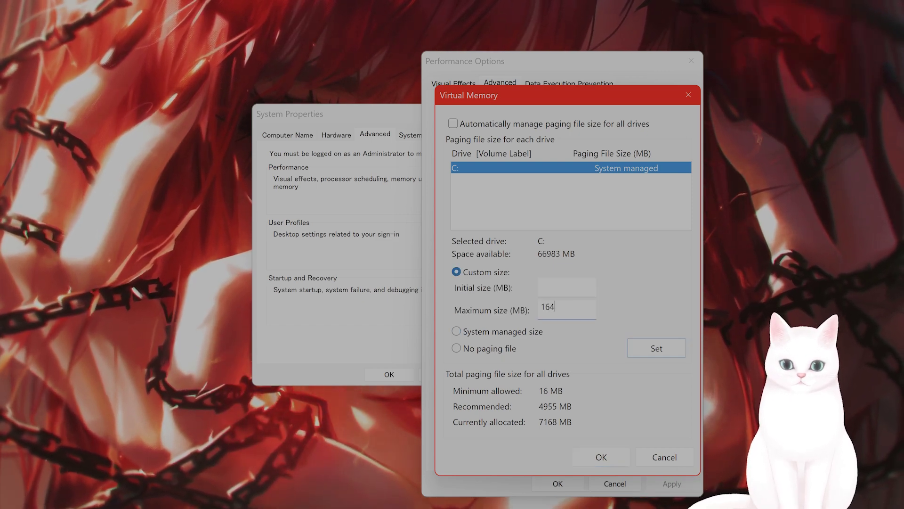
text(84)
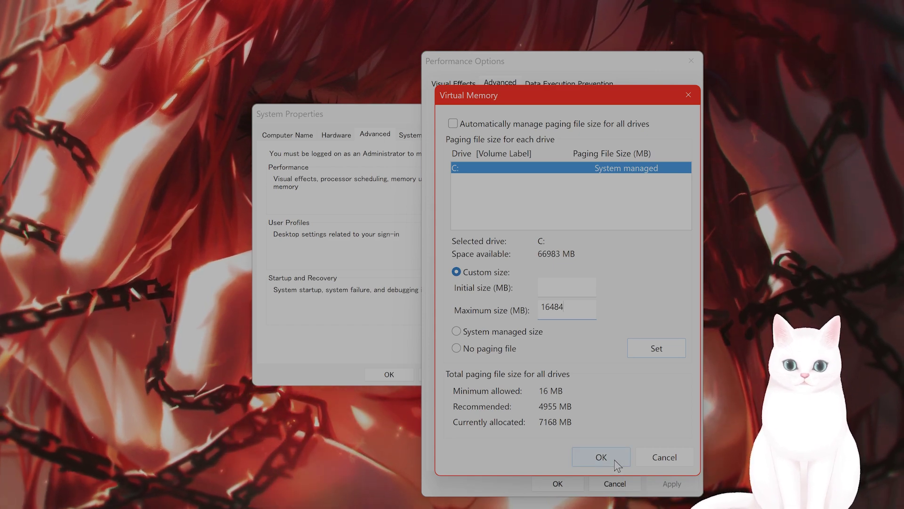
click(601, 456)
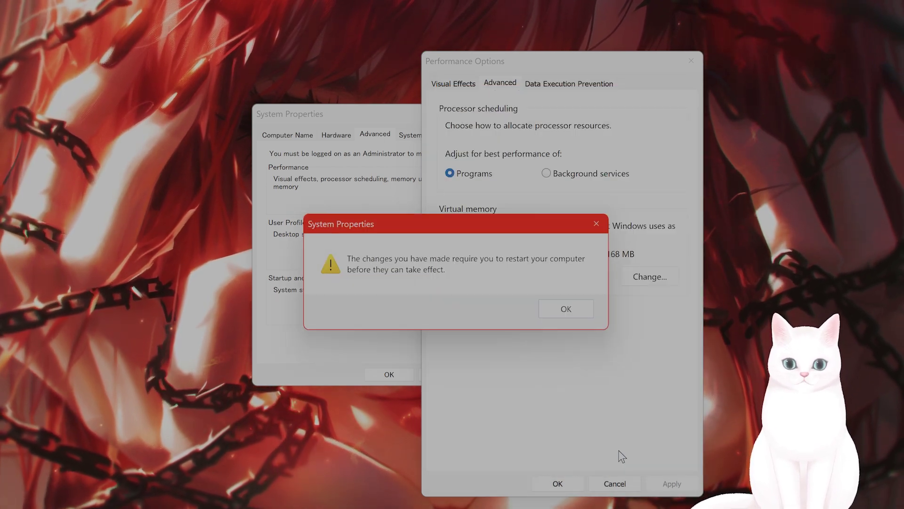
- Dismiss the restart-required notice and close Performance Options
click(602, 223)
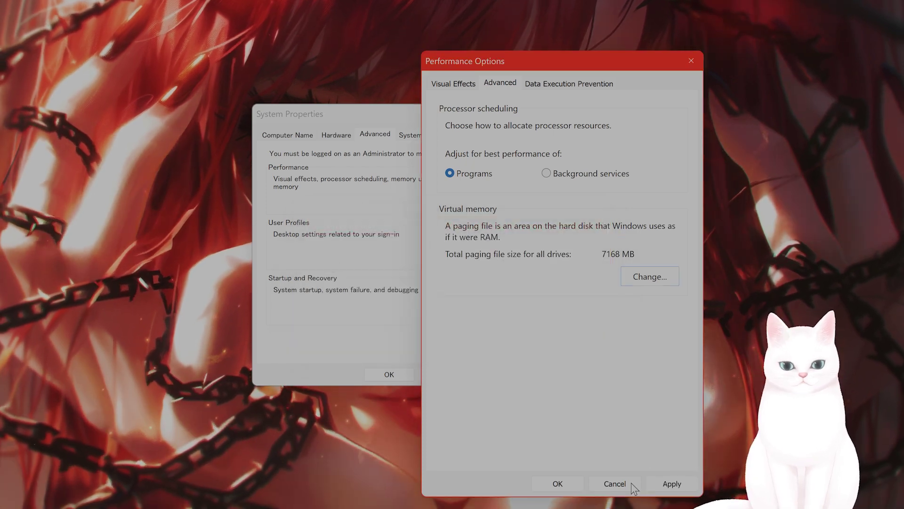
click(614, 483)
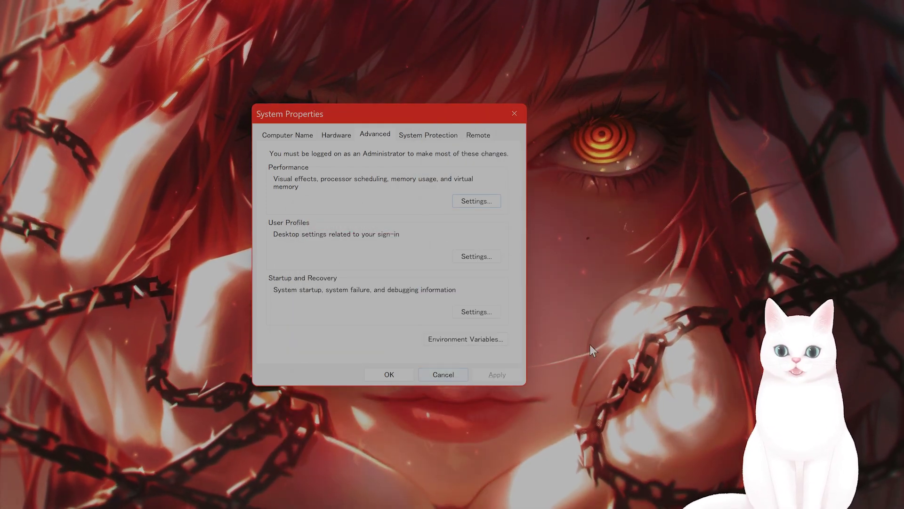